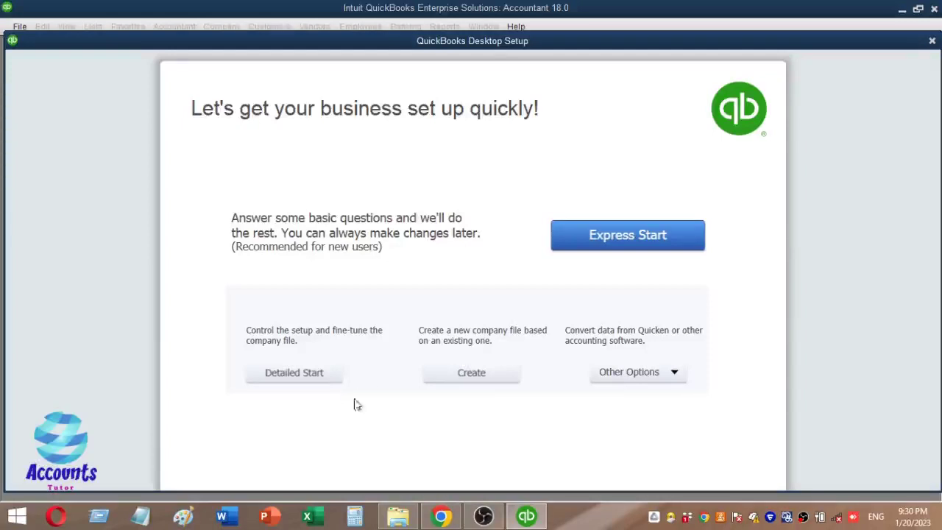
Start the detailed setup of a new company file
left_click(651, 376)
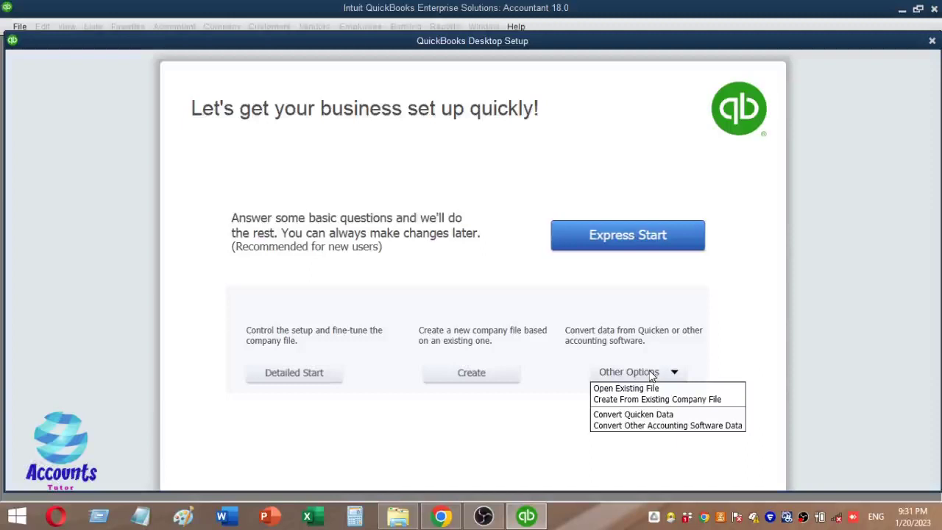
left_click(484, 398)
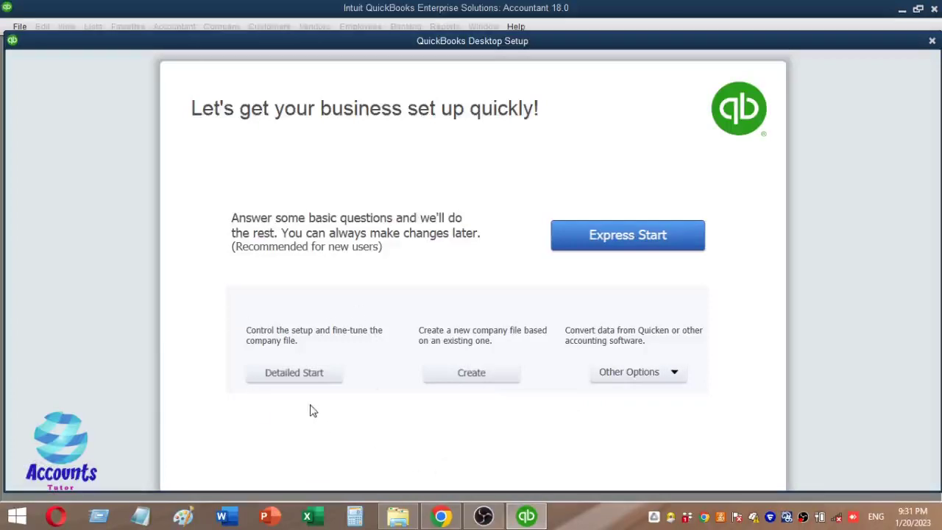
left_click(294, 377)
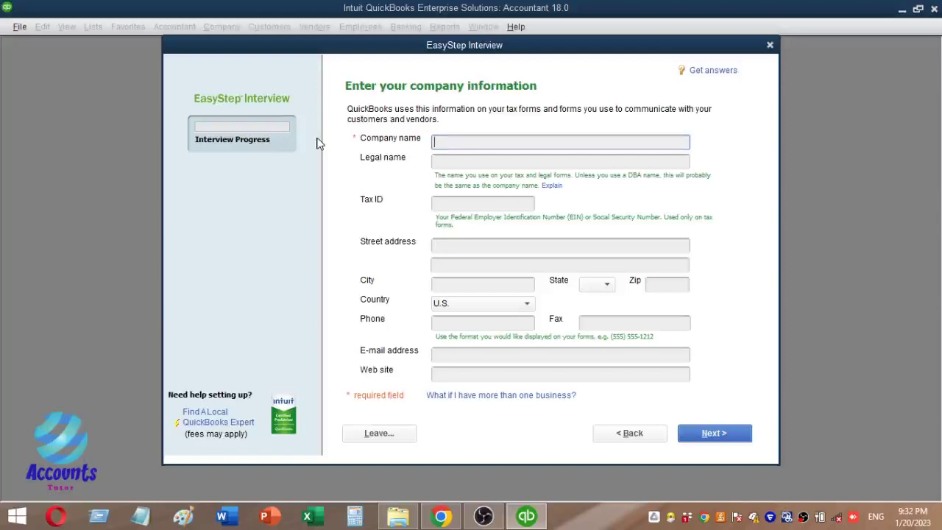
Enter ABC PVT Ltd as the company name and copy it into the legal name
type("ABC PVT Ltd")
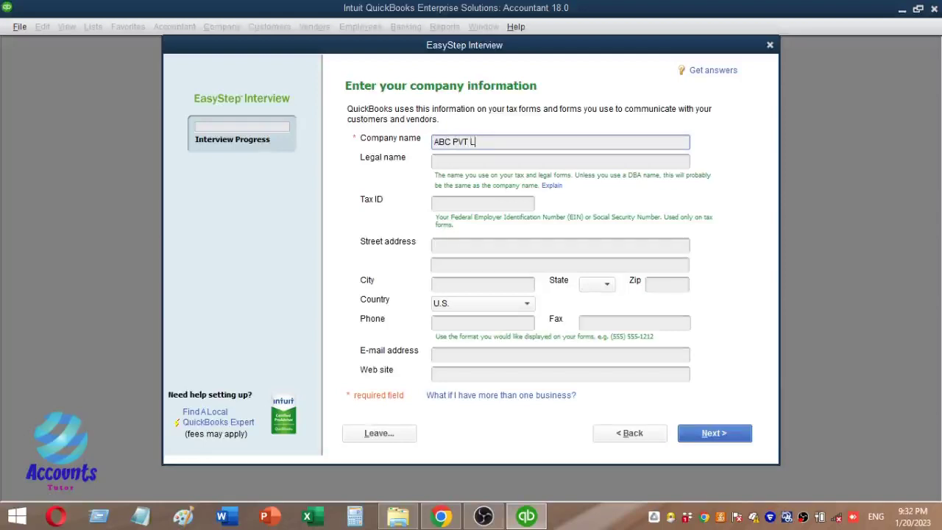
left_click(447, 157)
left_click_drag(500, 144, 432, 137)
key("ctrl+c")
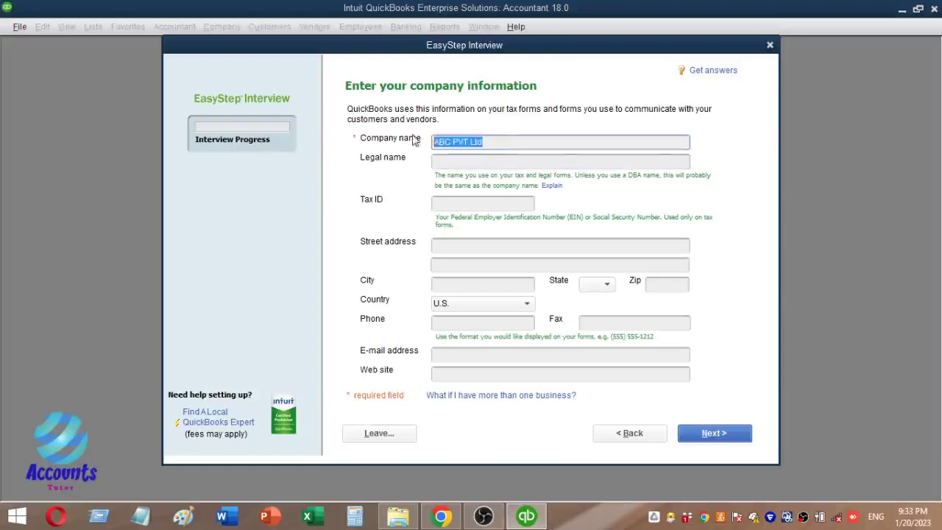
left_click(439, 162)
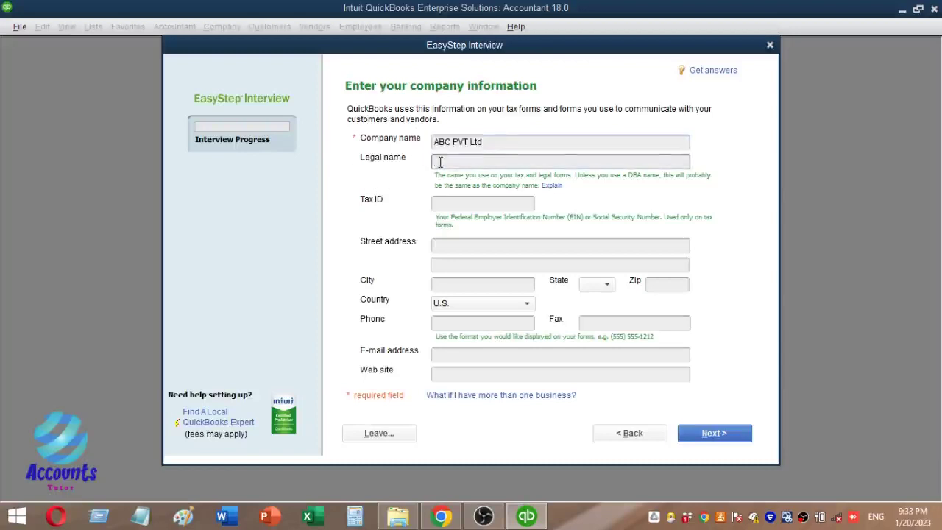
right_click(439, 164)
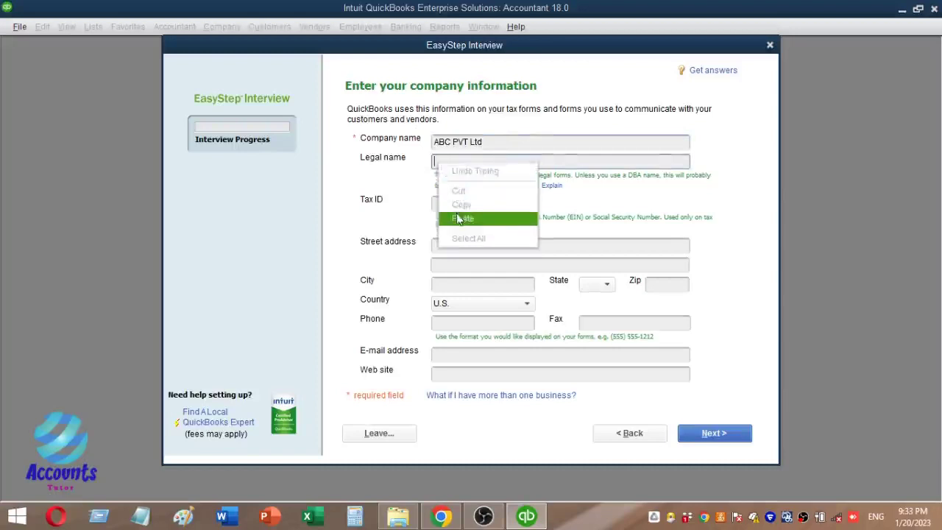
left_click(460, 218)
Fill in the company's street address and city, leaving the tax ID blank
left_click(447, 201)
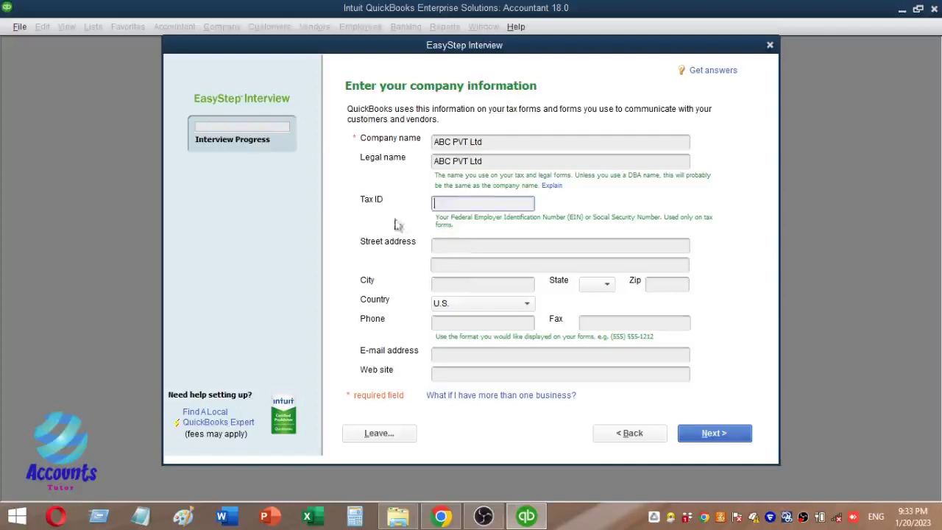
left_click(469, 251)
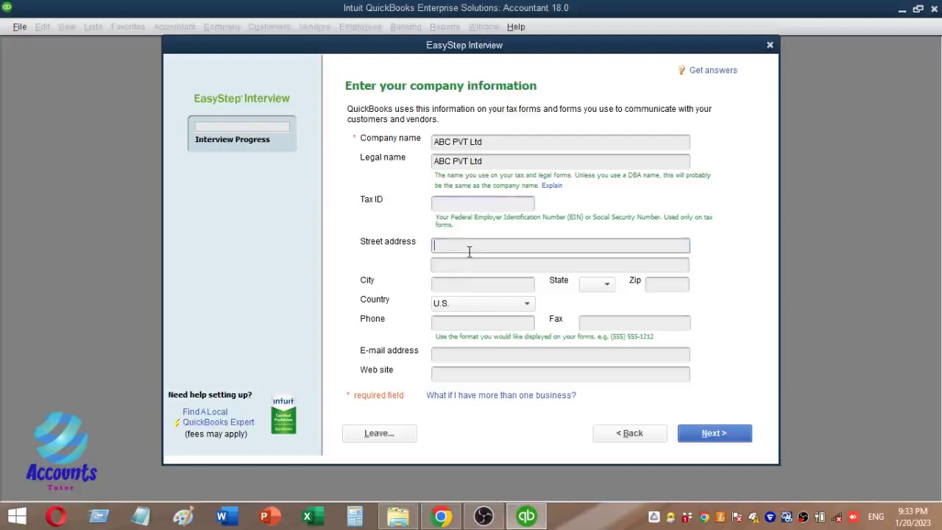
type("Kanga")
key("BackSpace")
key("BackSpace")
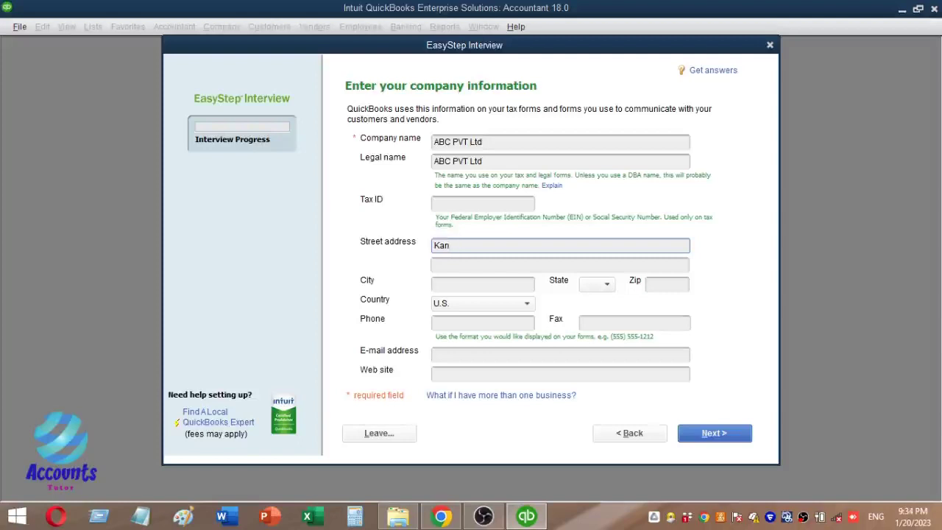
type("dy Road Mawanella")
left_click(471, 285)
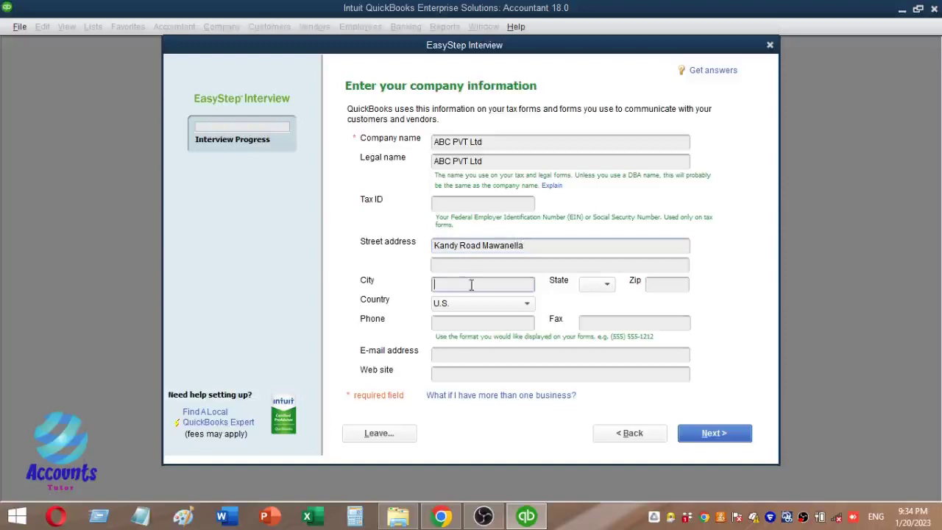
type("Mawanella")
Set the company's country to Other, leave the phone and e-mail blank, and continue to the industry selection
left_click(451, 325)
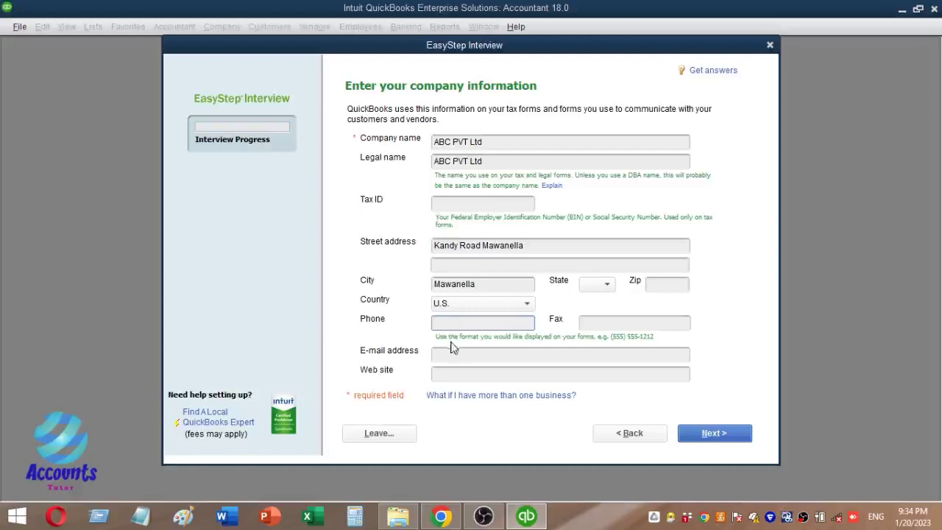
left_click(456, 355)
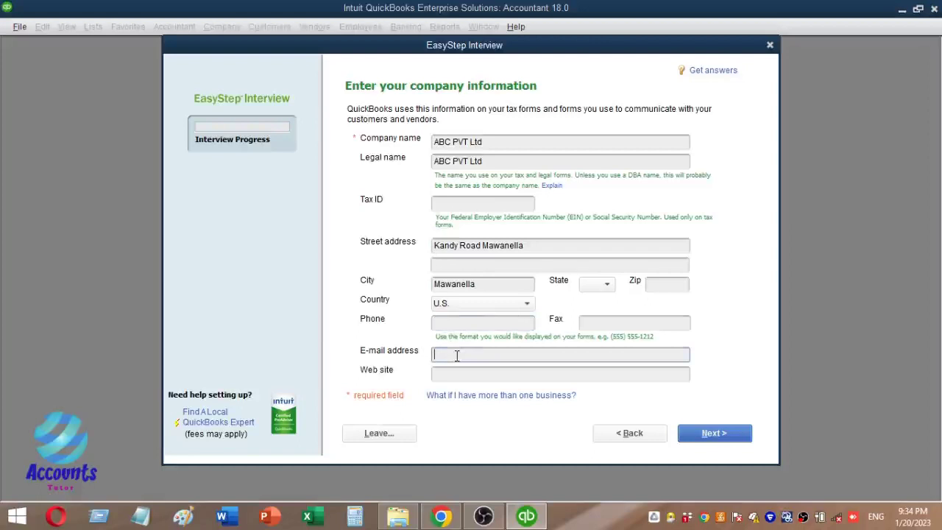
left_click(497, 308)
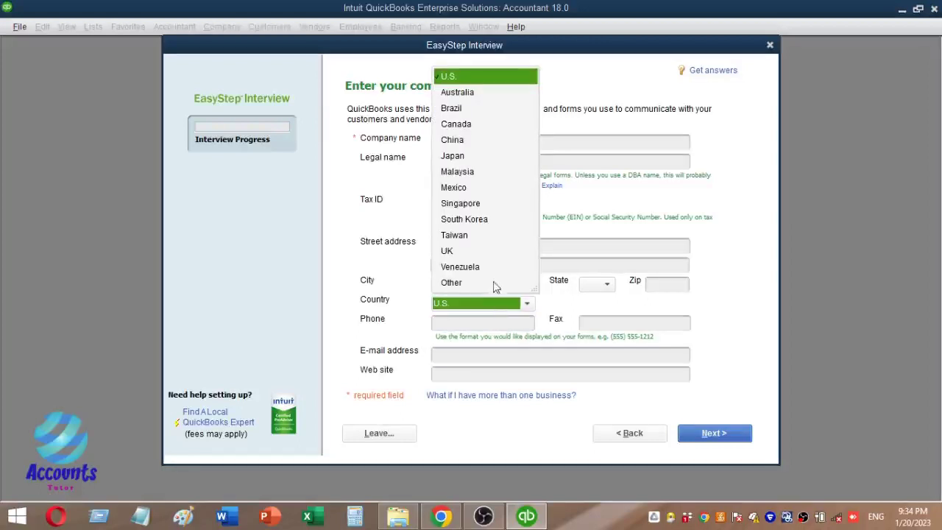
left_click(492, 284)
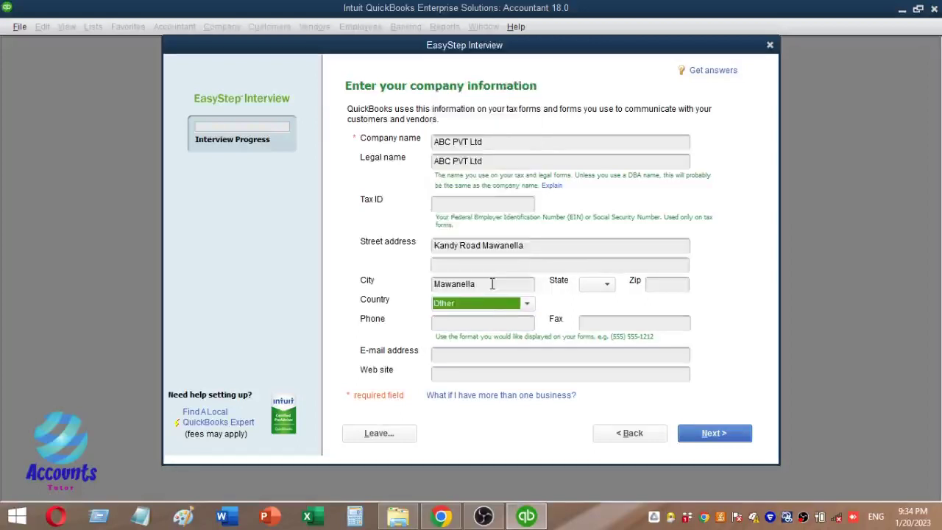
left_click(706, 436)
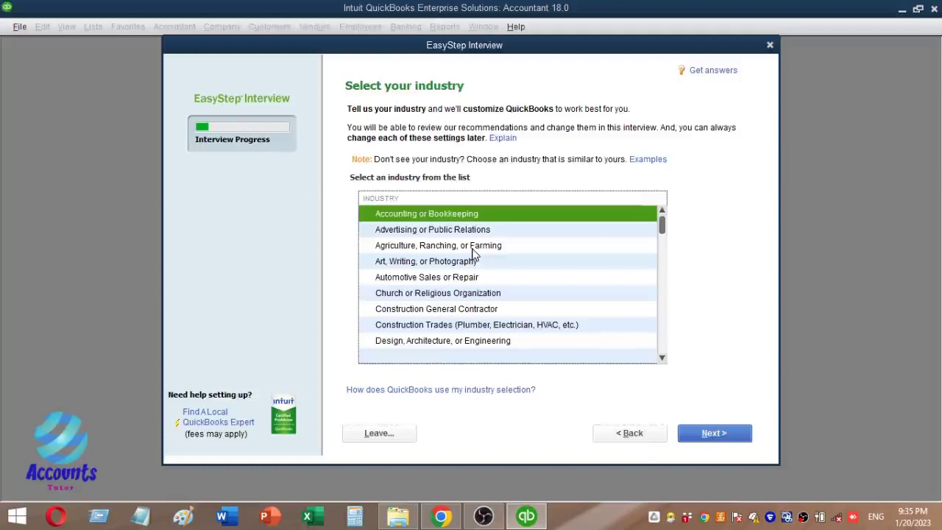
Choose General Service-based Business as the industry and Other/None as the company's organization type
scroll(474, 254, "down", 8)
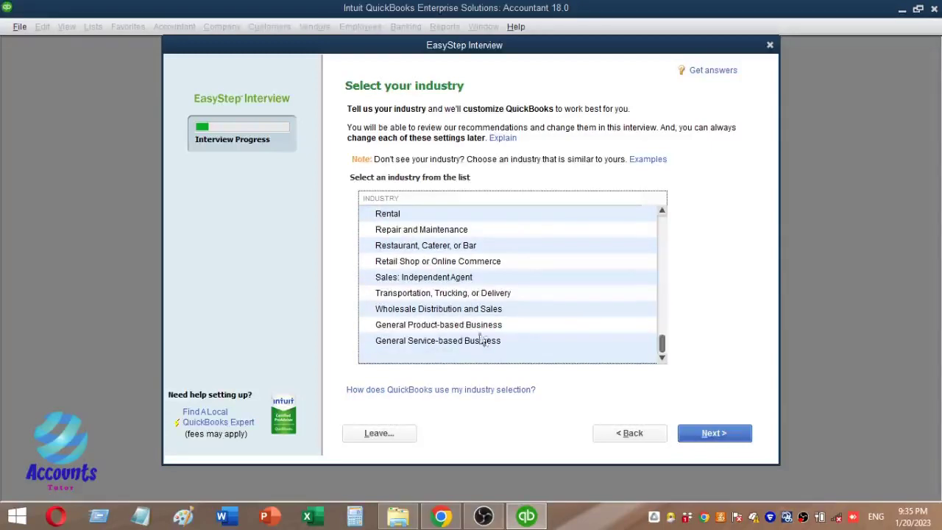
left_click(536, 346)
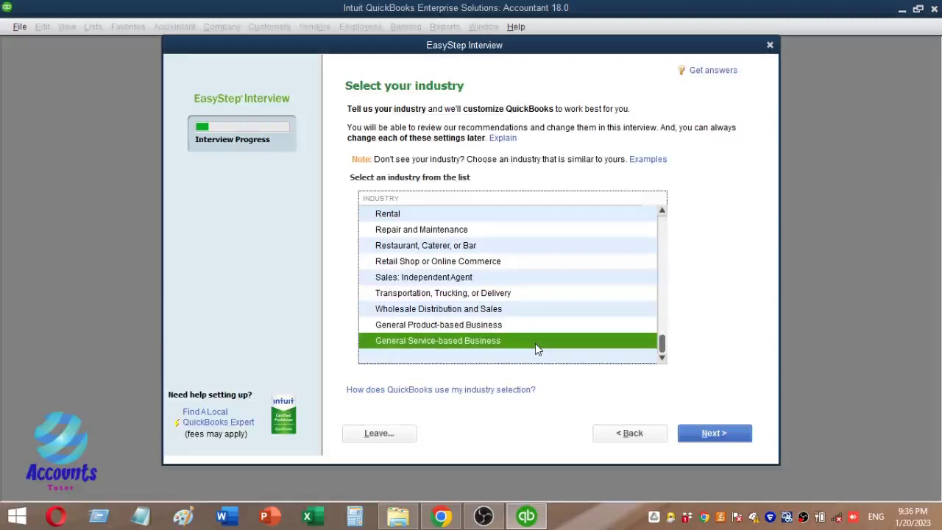
left_click(698, 431)
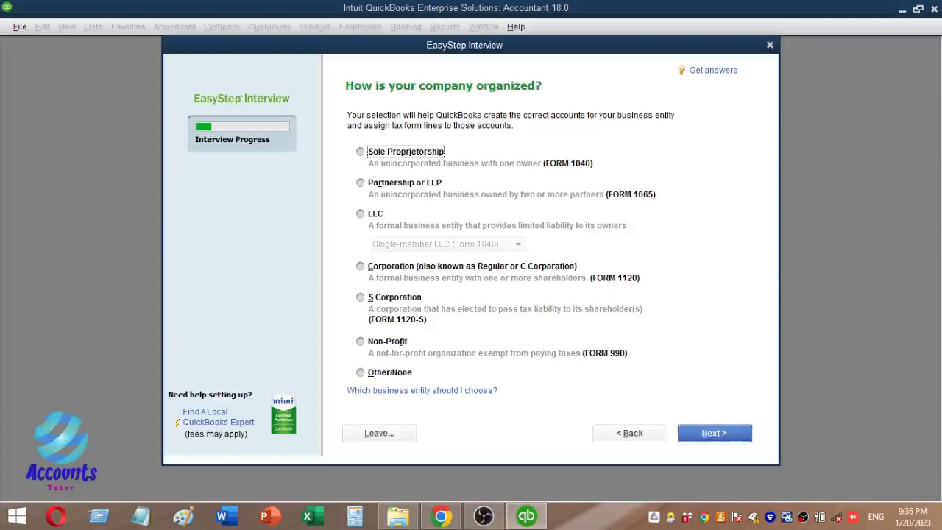
left_click(359, 373)
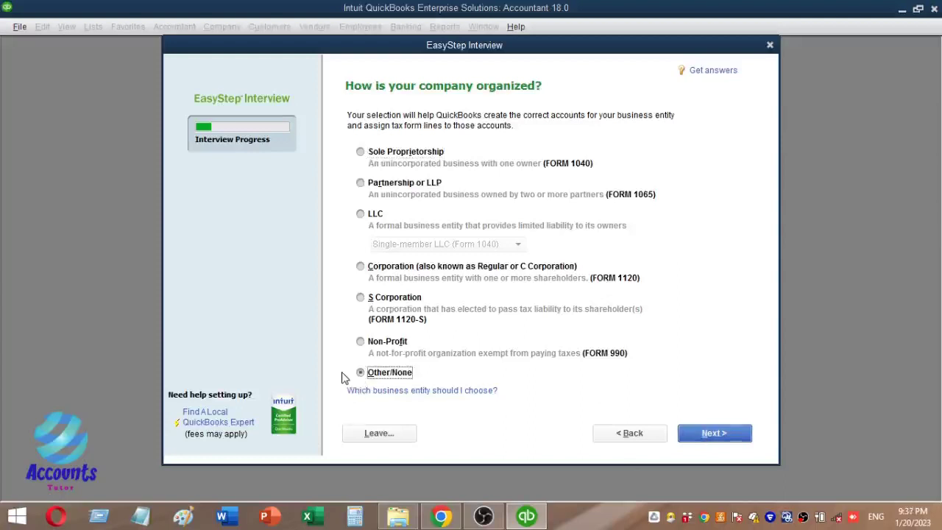
left_click(736, 438)
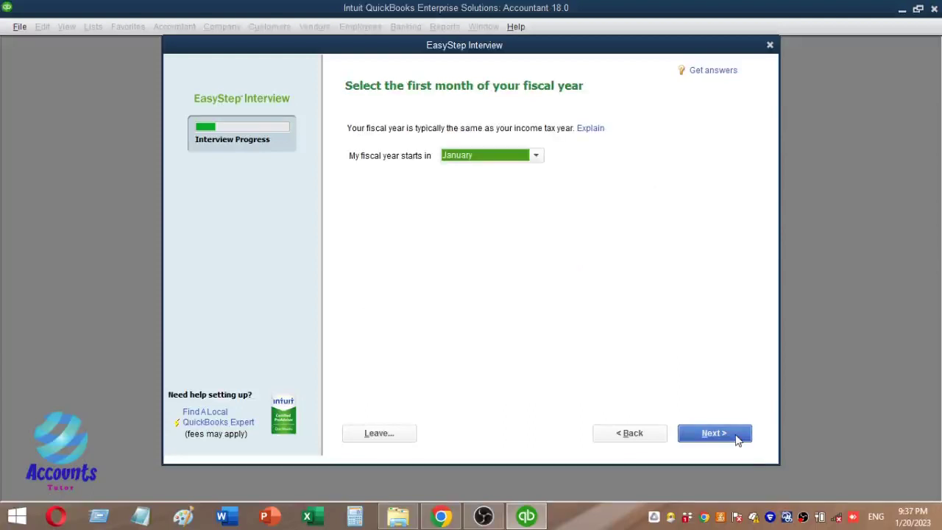
Set the fiscal year to start in April and skip the optional administrator password
left_click(537, 155)
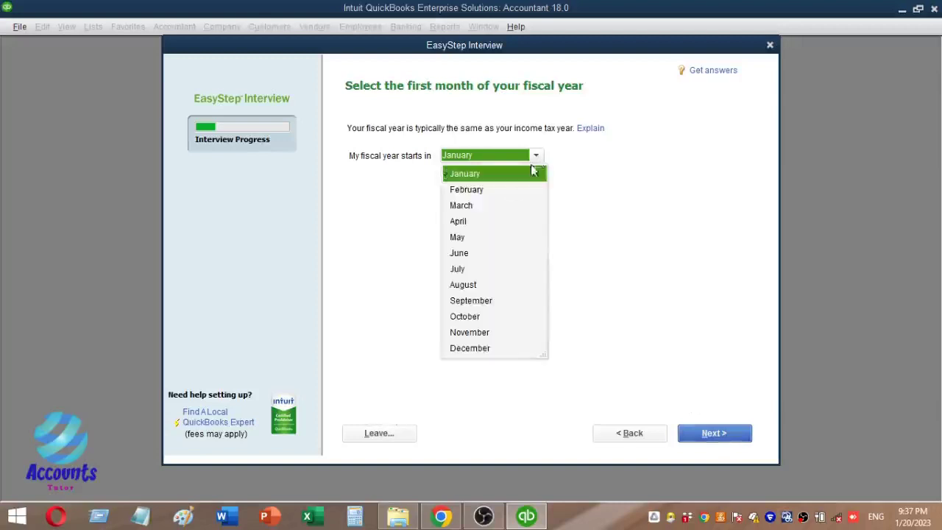
left_click(499, 221)
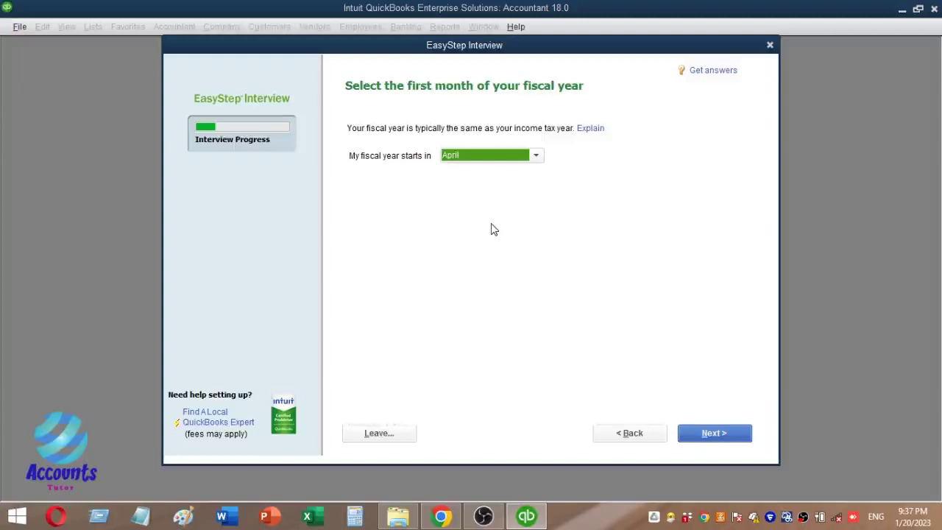
left_click(704, 438)
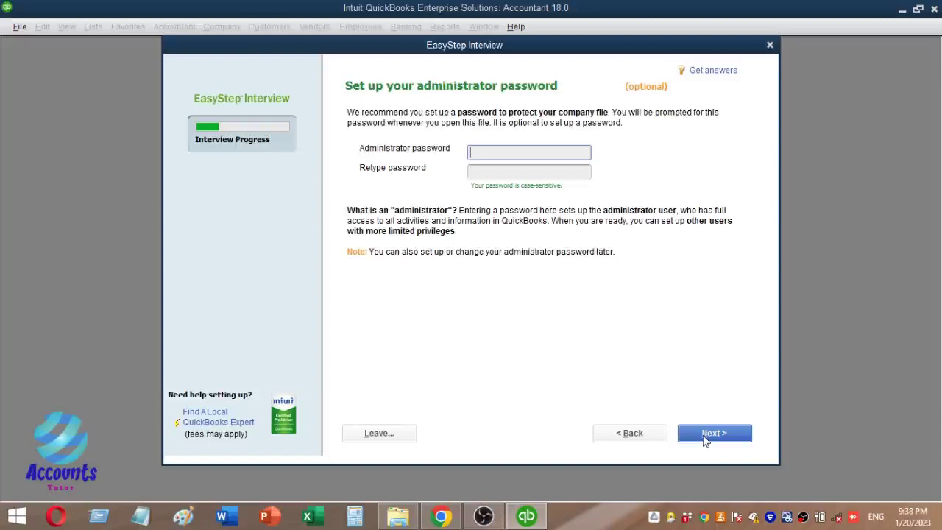
left_click(704, 435)
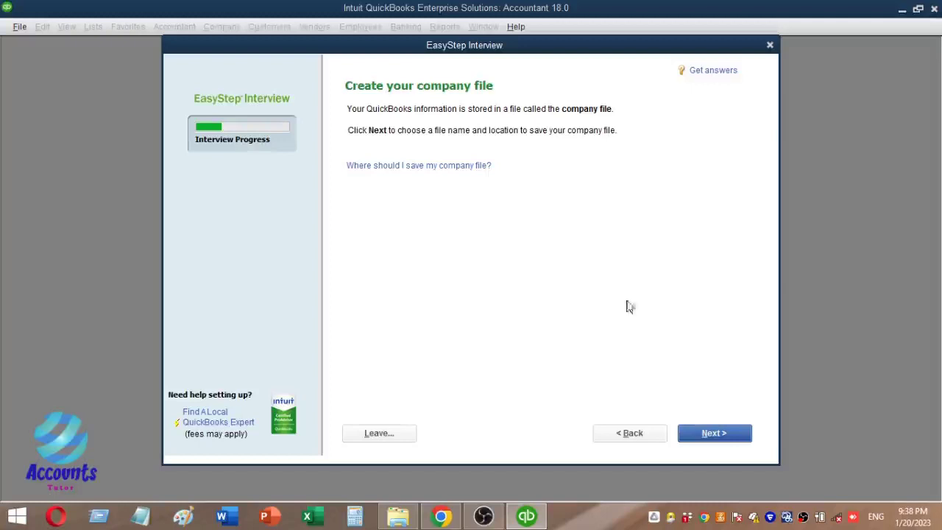
Proceed to saving the company file and choose Local Disk (E:) as the location
left_click(729, 429)
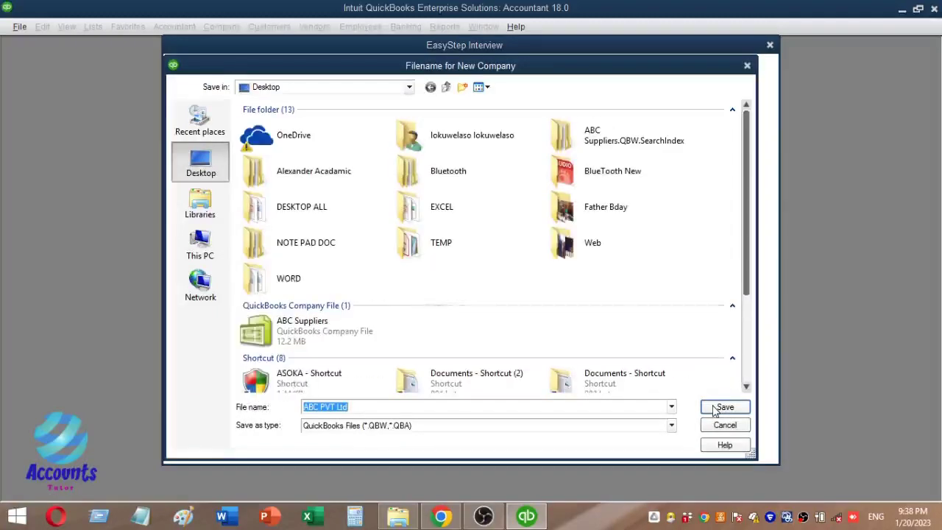
left_click(410, 87)
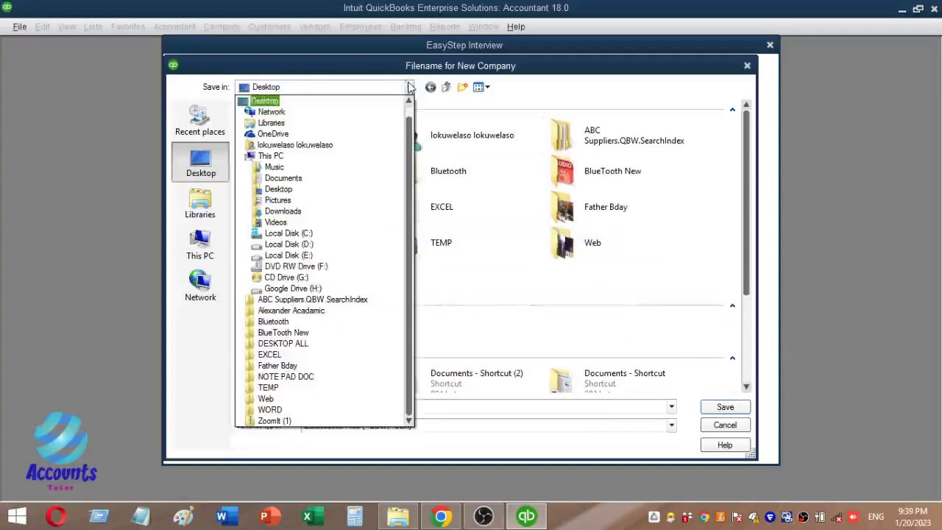
left_click(313, 256)
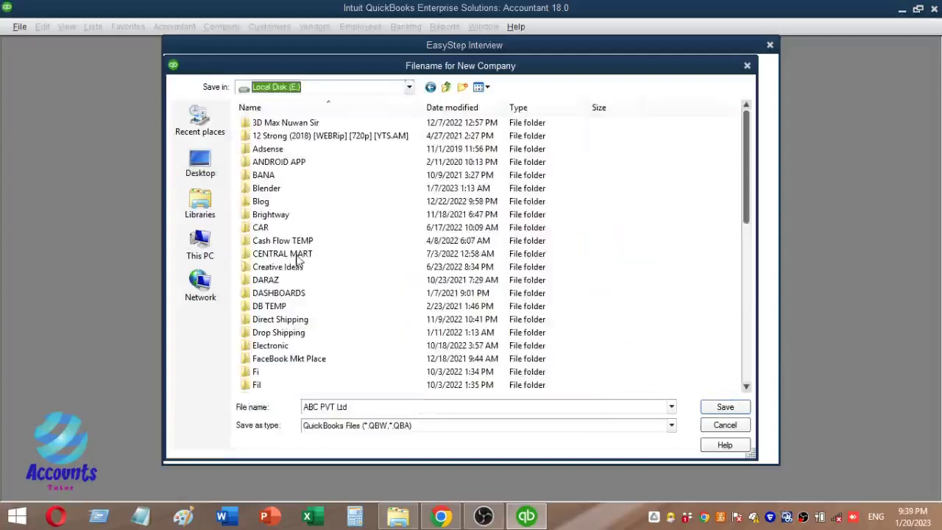
Create a folder named Company File QB on Local Disk (E:) and open it as the save location
right_click(624, 193)
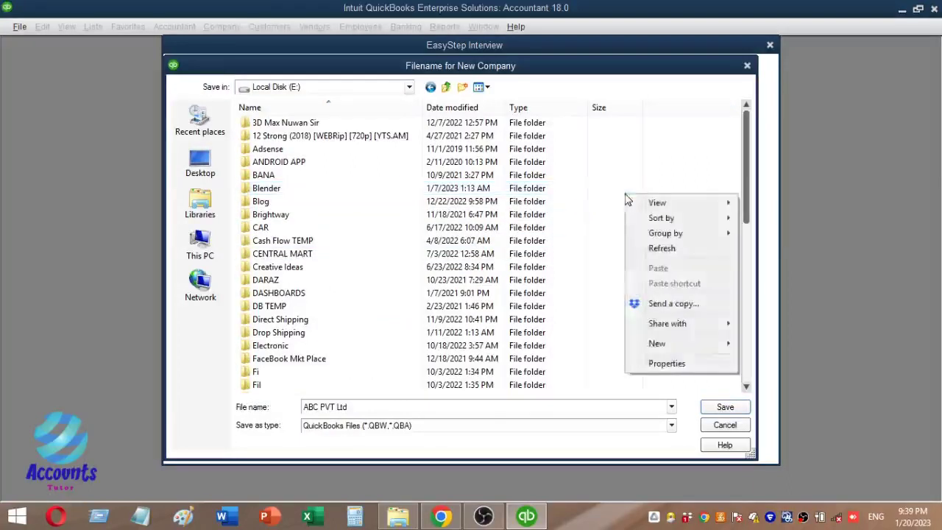
right_click(714, 152)
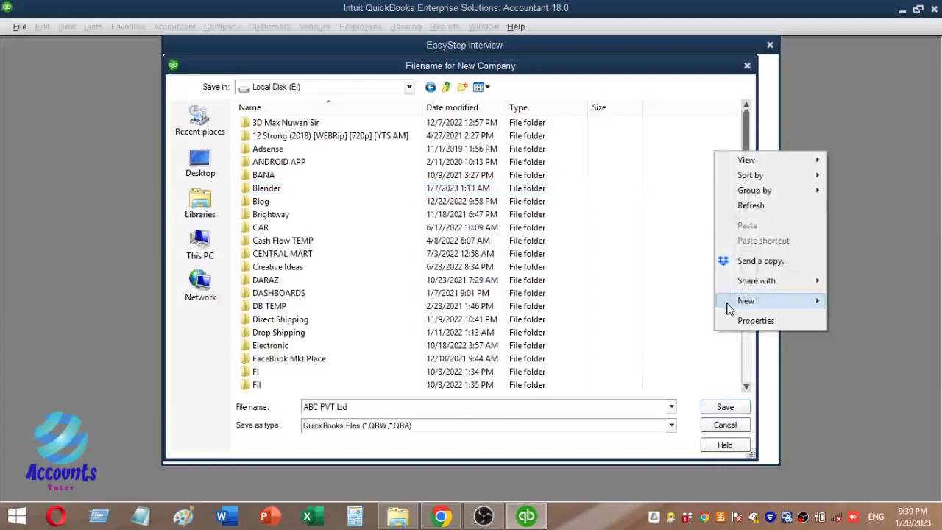
mouse_move(728, 304)
left_click(690, 302)
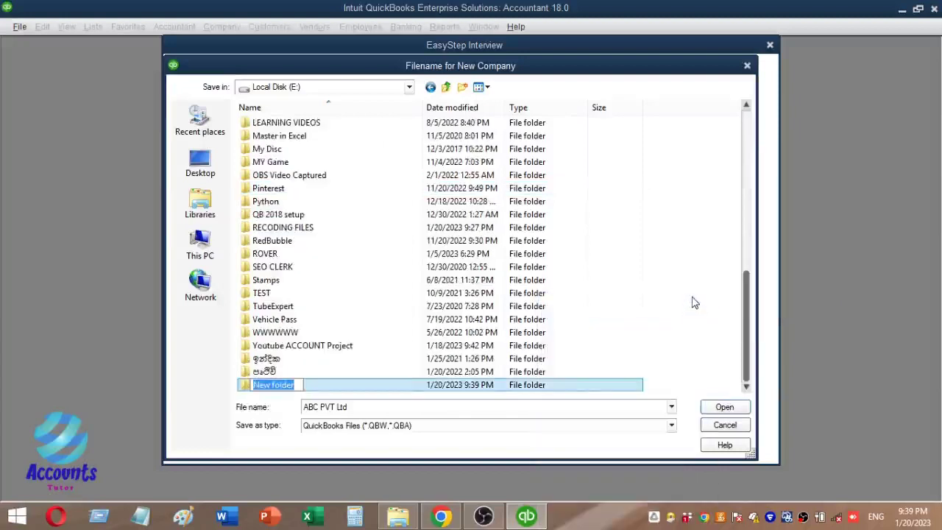
type("Co")
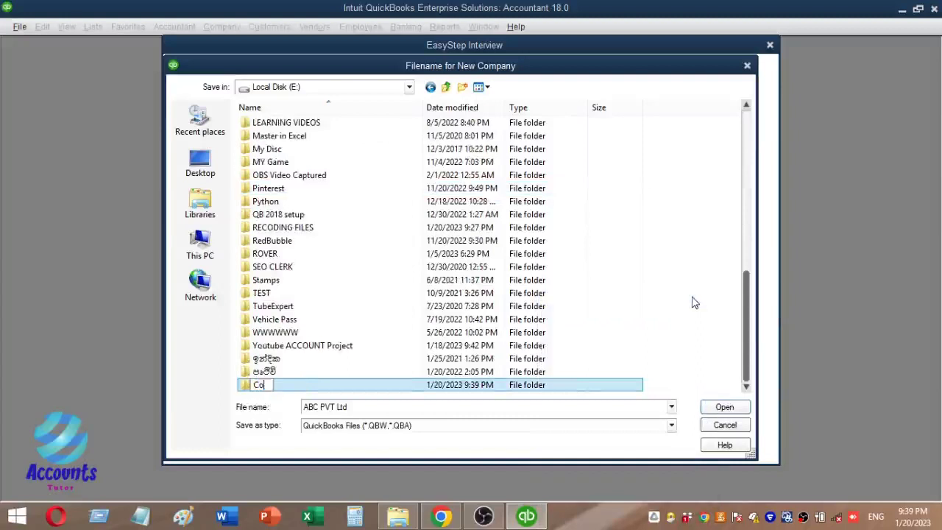
type("mpany Filde")
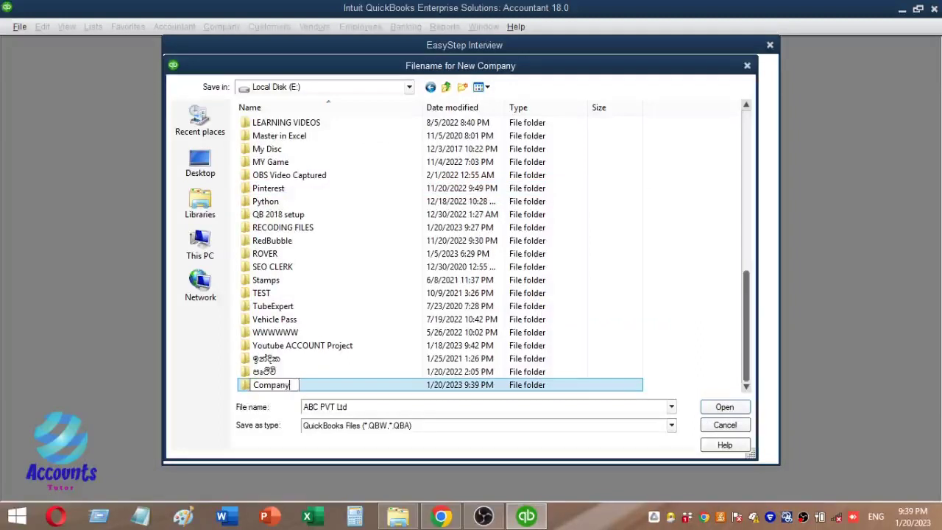
key("BackSpace")
key("BackSpace")
key("BackSpace")
type("le QB")
double_click(340, 386)
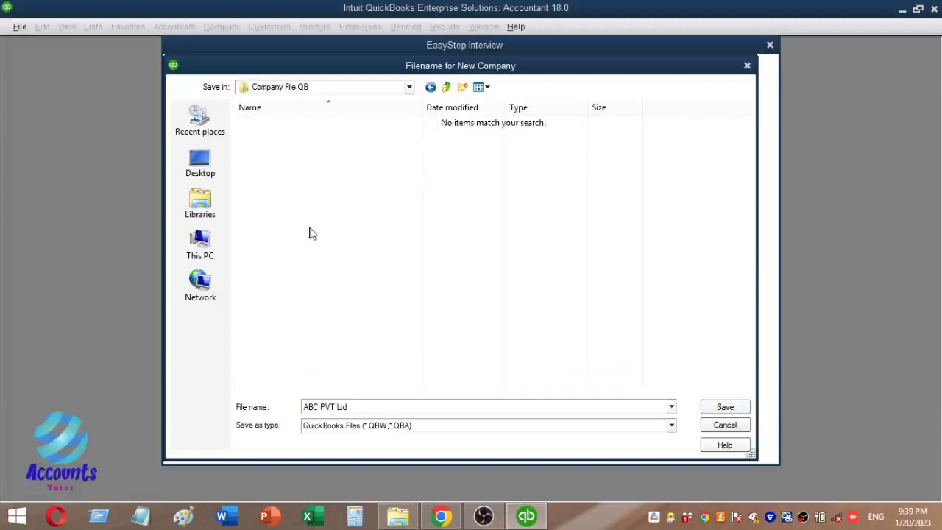
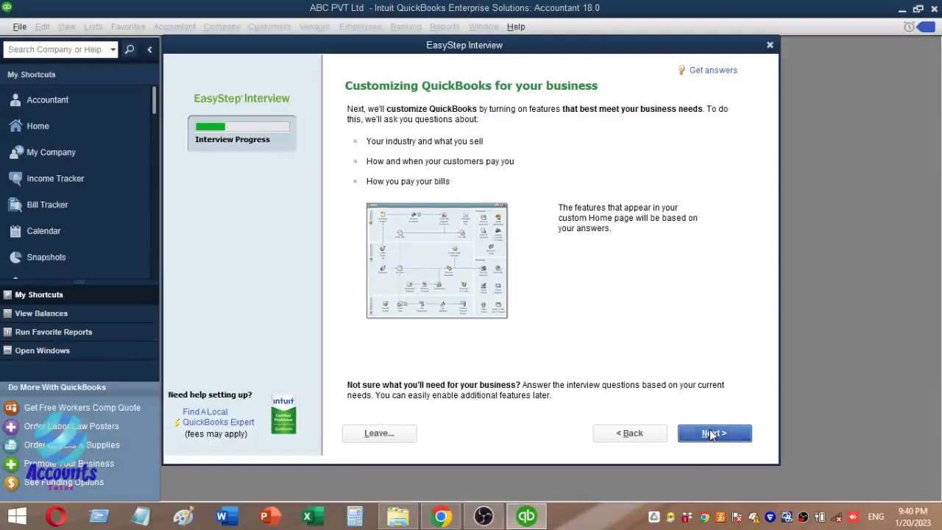
Begin customizing the company features, choosing Services only as what is sold and No for charging sales tax
left_click(714, 433)
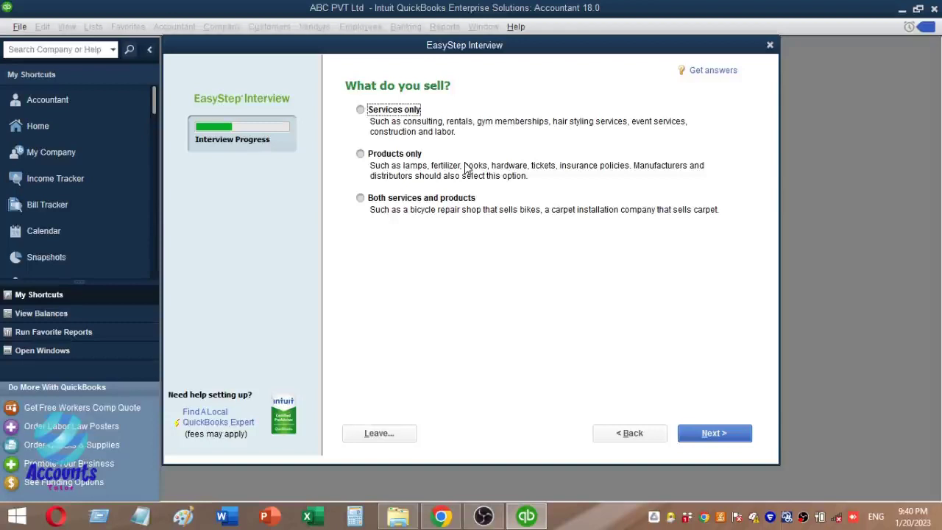
left_click(360, 110)
left_click(703, 433)
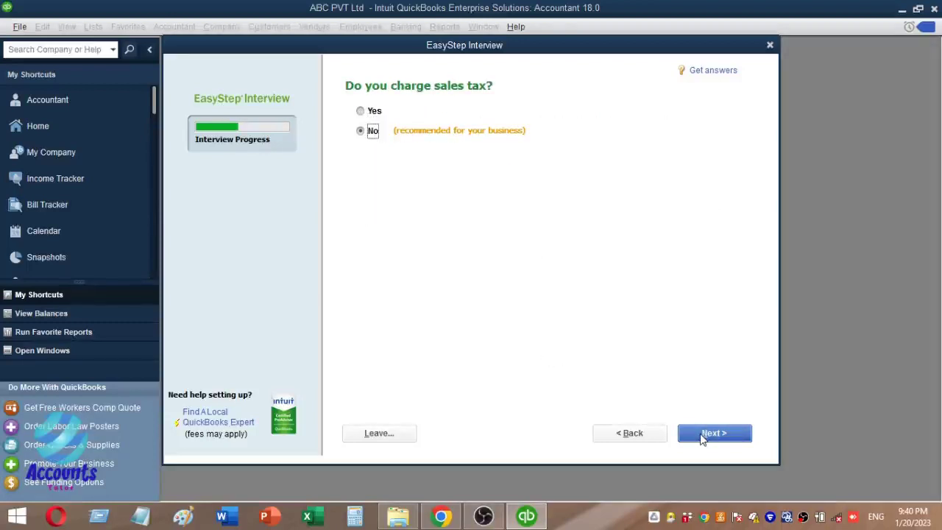
left_click(707, 440)
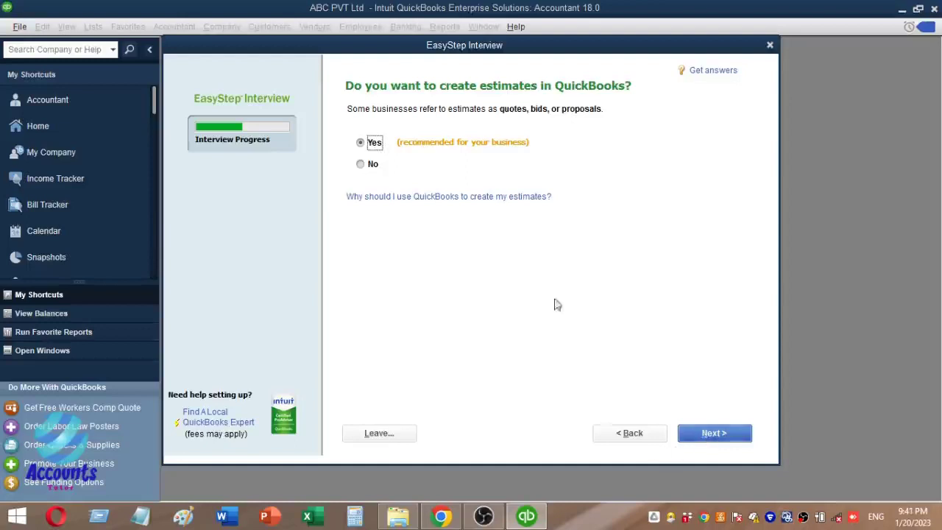
Answer No to creating estimates, Yes to using billing statements and No to using invoices
left_click(359, 165)
left_click(700, 437)
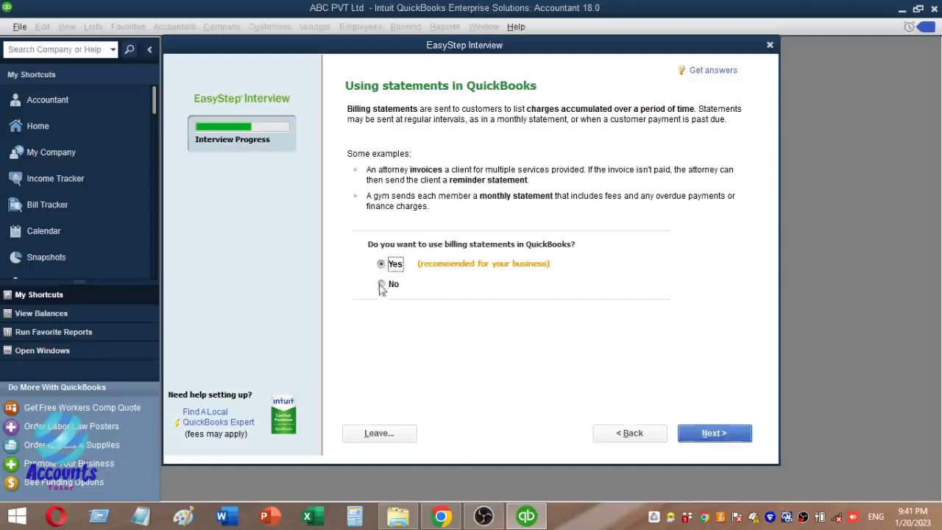
left_click(707, 435)
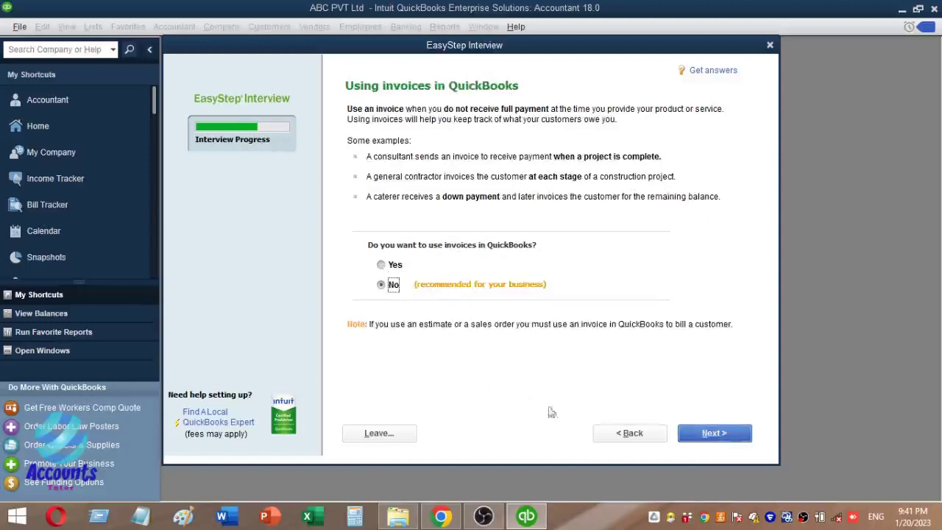
left_click(692, 434)
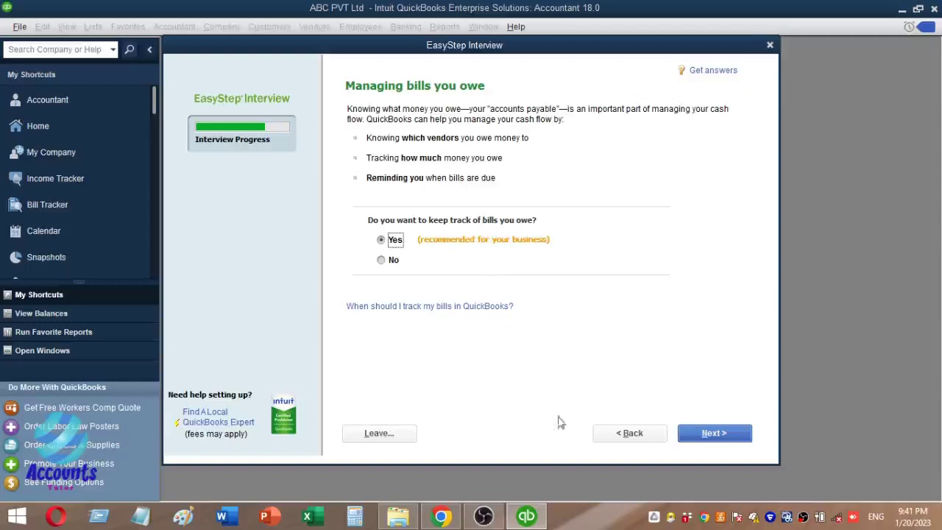
Answer Yes to tracking bills owed and tracking time, and No to having employees
left_click(714, 440)
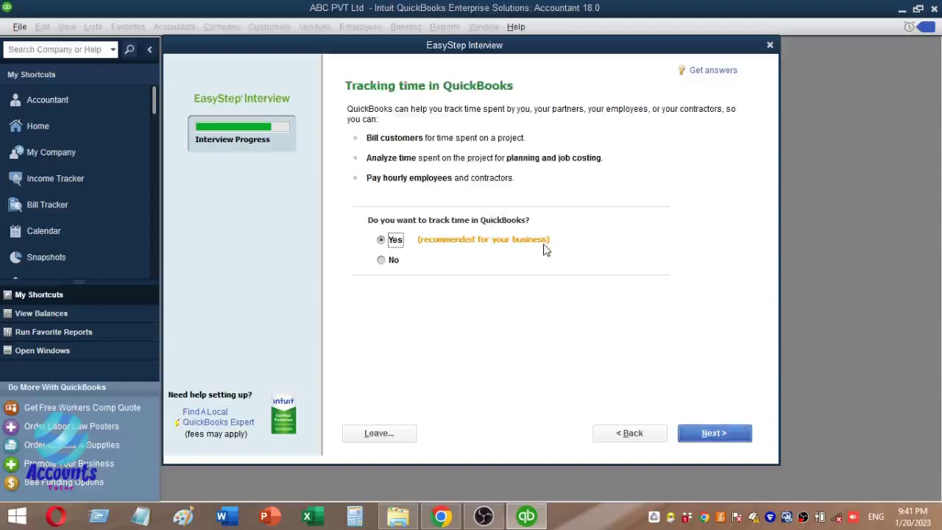
left_click(702, 438)
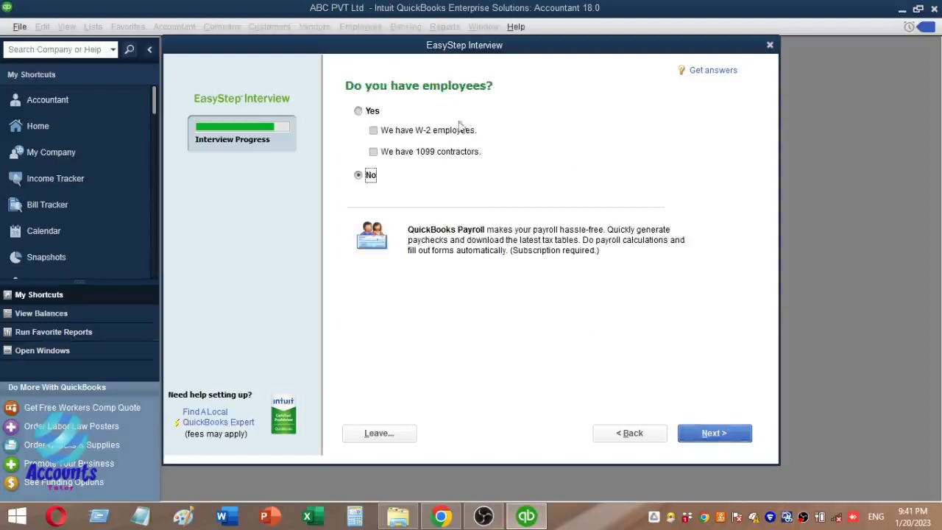
left_click(713, 434)
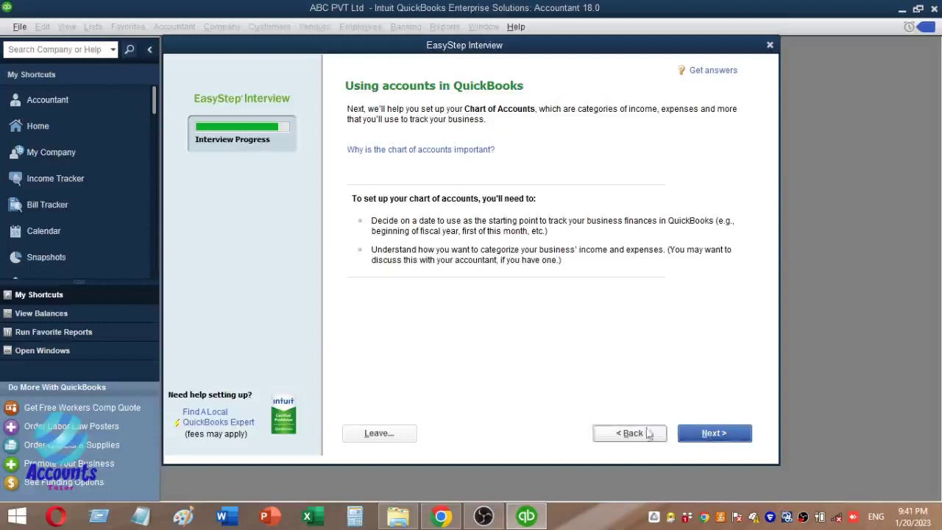
Continue to the accounts setup and set the start date for tracking finances to 04/01/2022 instead of the fiscal year's beginning
left_click(696, 441)
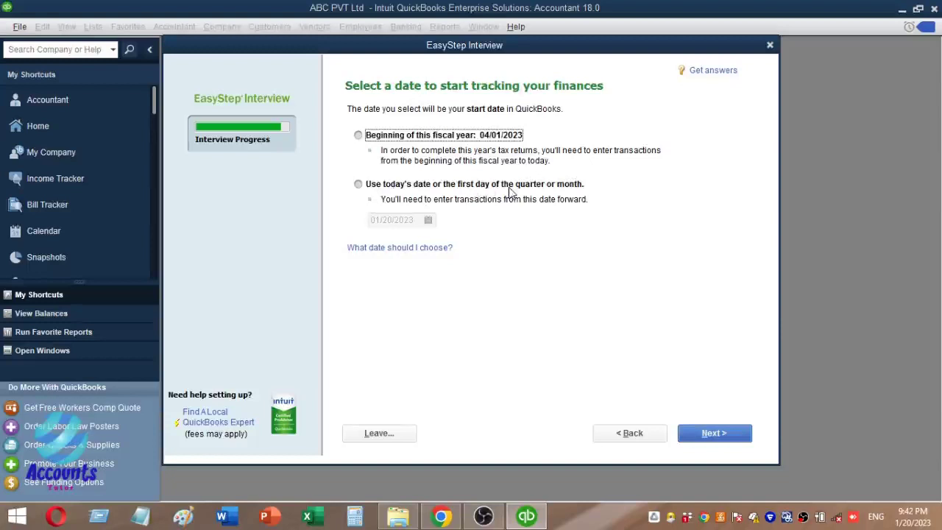
left_click(359, 184)
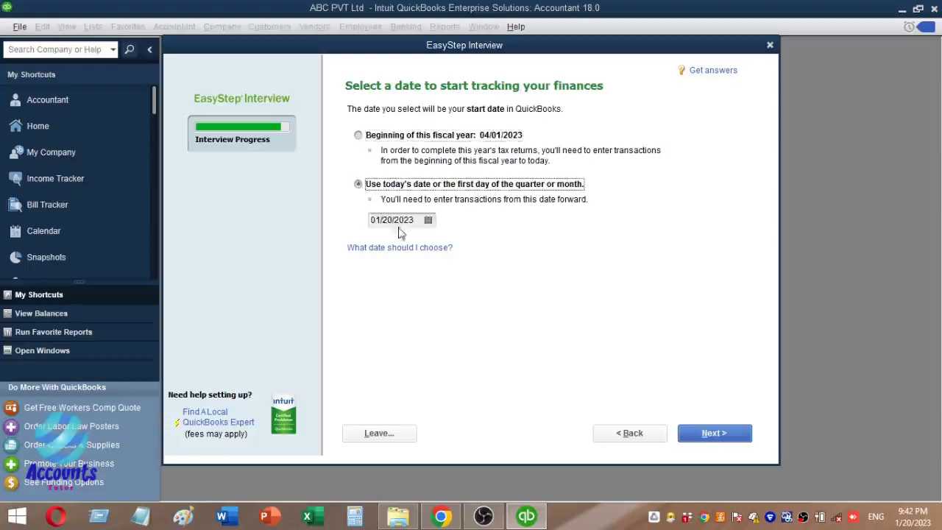
left_click(427, 220)
left_click(383, 243)
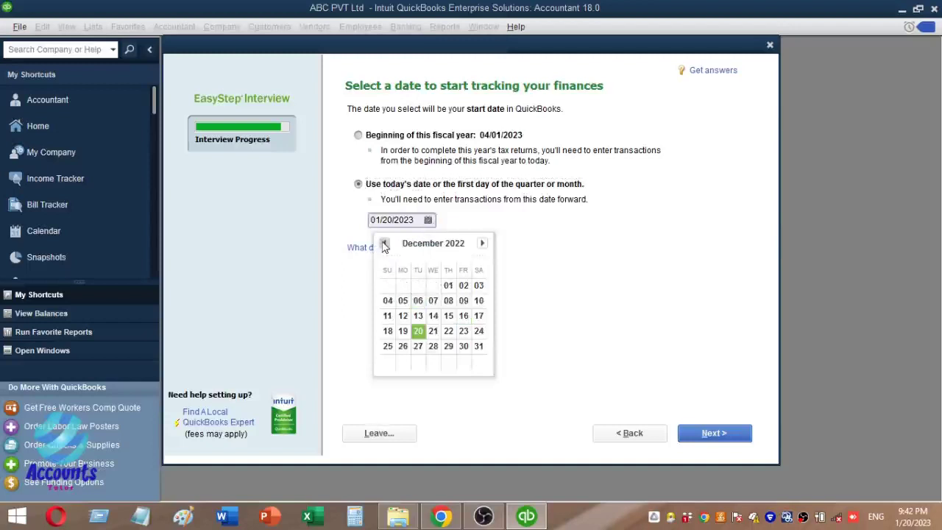
left_click(384, 243)
left_click(384, 244)
left_click(383, 244)
left_click(383, 244)
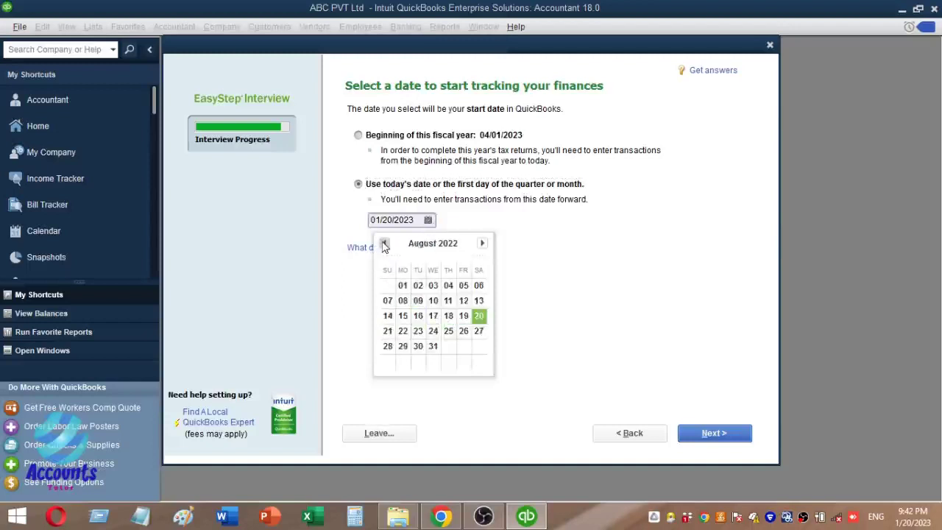
left_click(384, 244)
left_click(383, 244)
left_click(383, 244)
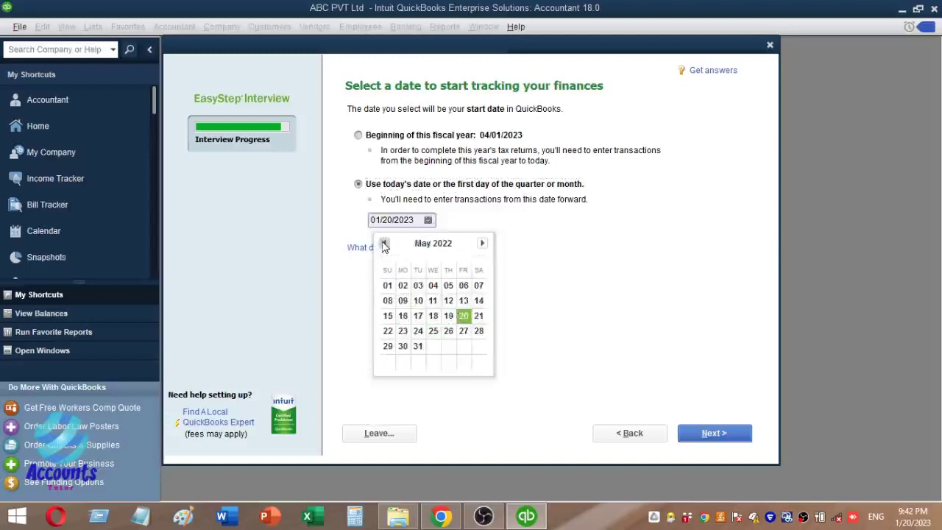
left_click(383, 243)
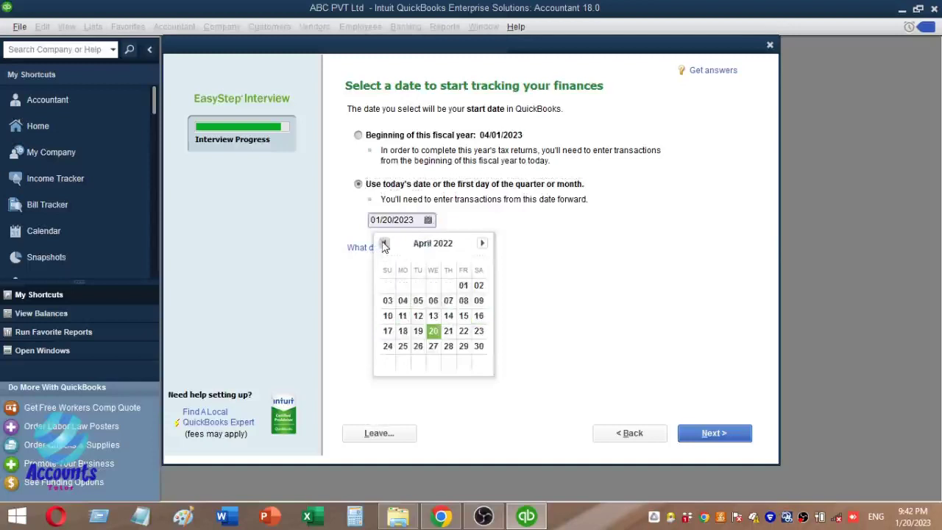
left_click(461, 286)
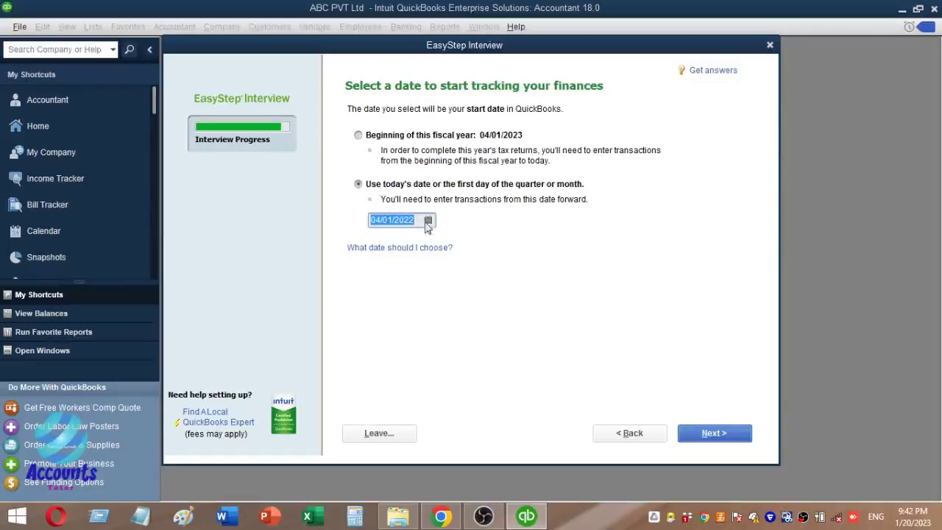
left_click(706, 432)
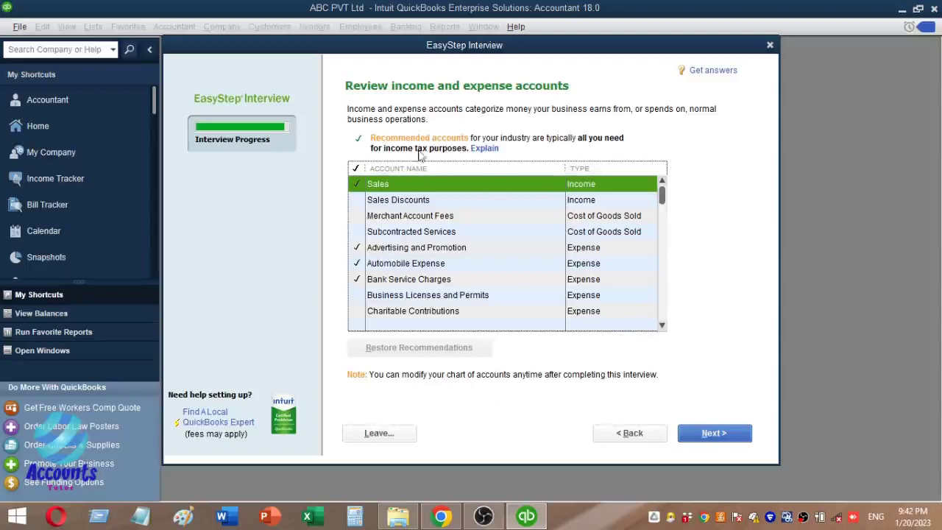
Exclude the Advertising and Promotion account, look through the income and expense accounts, and include that account again
left_click(398, 248)
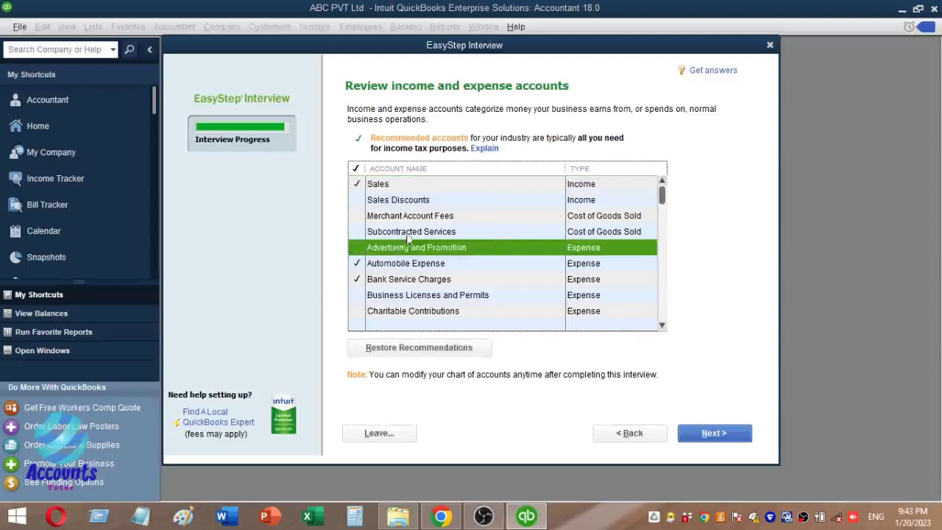
scroll(371, 247, "down", 4)
scroll(372, 247, "down", 6)
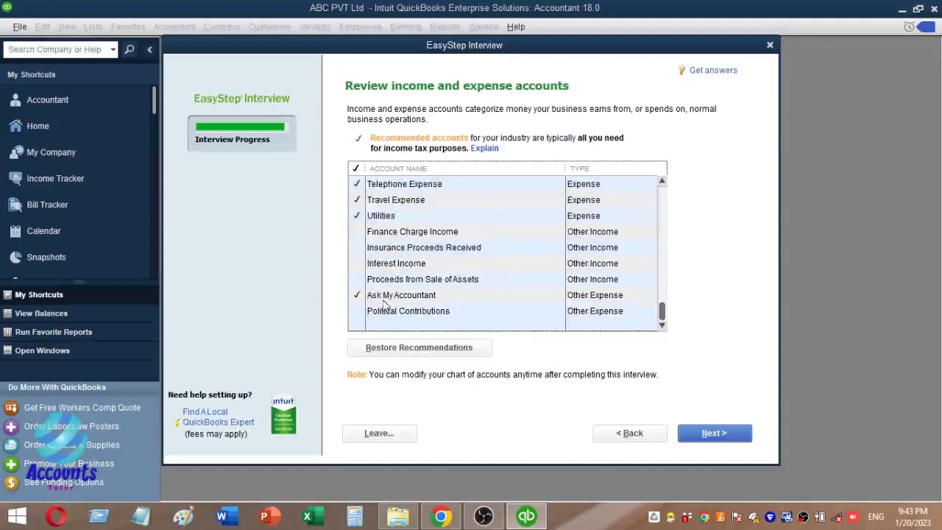
scroll(382, 305, "up", 10)
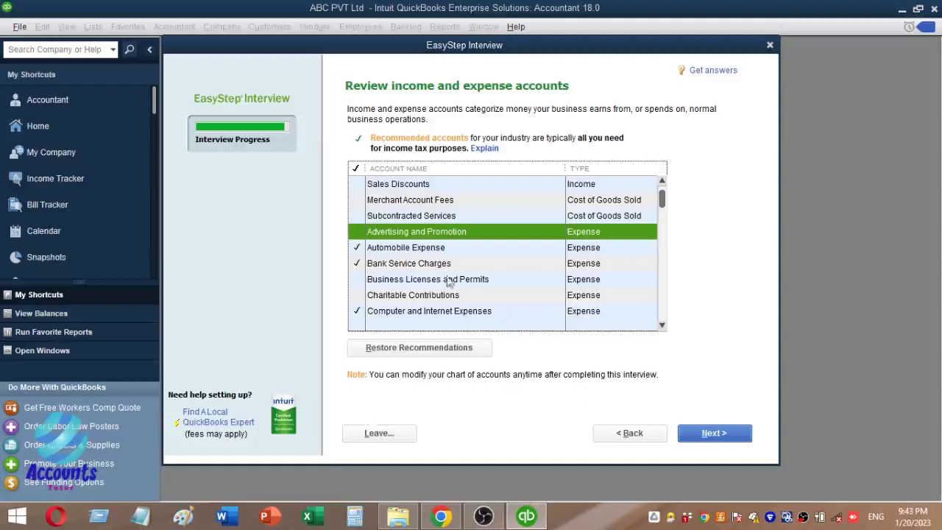
scroll(442, 228, "up", 1)
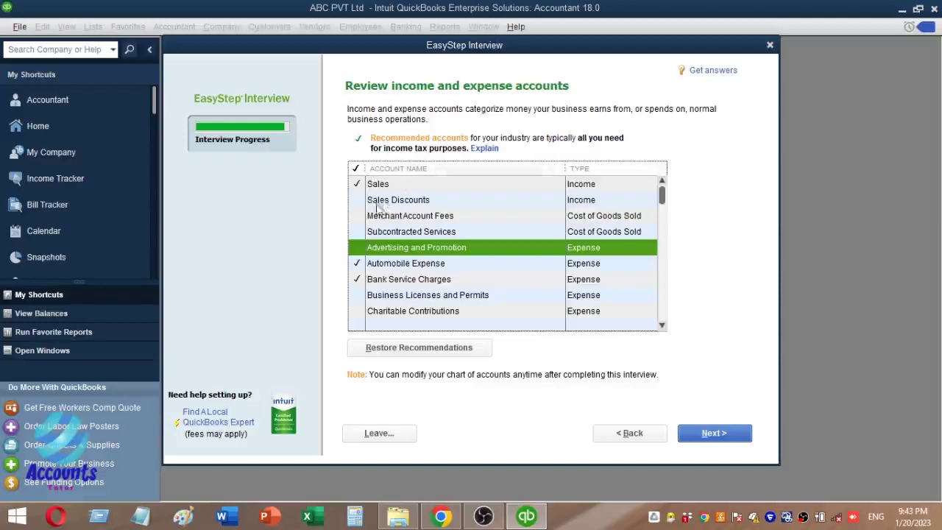
left_click(357, 249)
Accept the recommended income and expense accounts, complete the interview, and start working without adding people, products or bank accounts
scroll(407, 315, "down", 1)
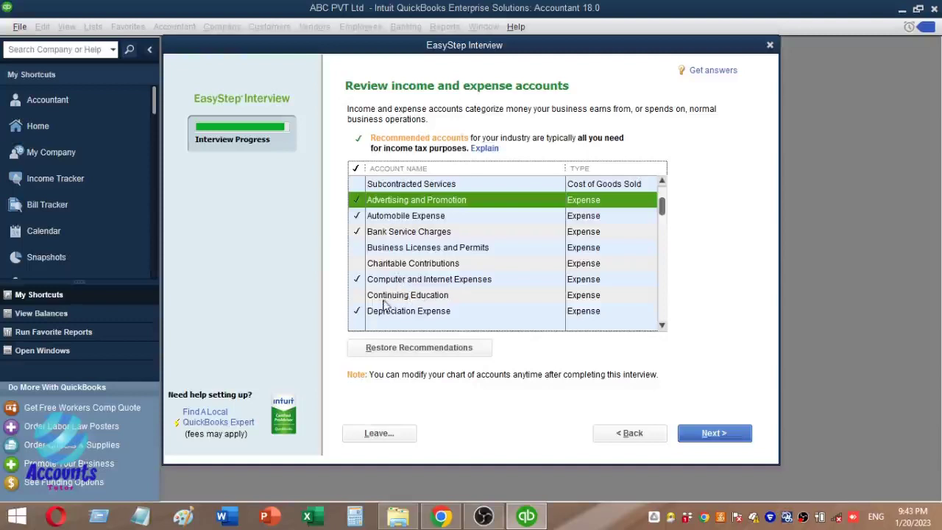
scroll(398, 302, "down", 2)
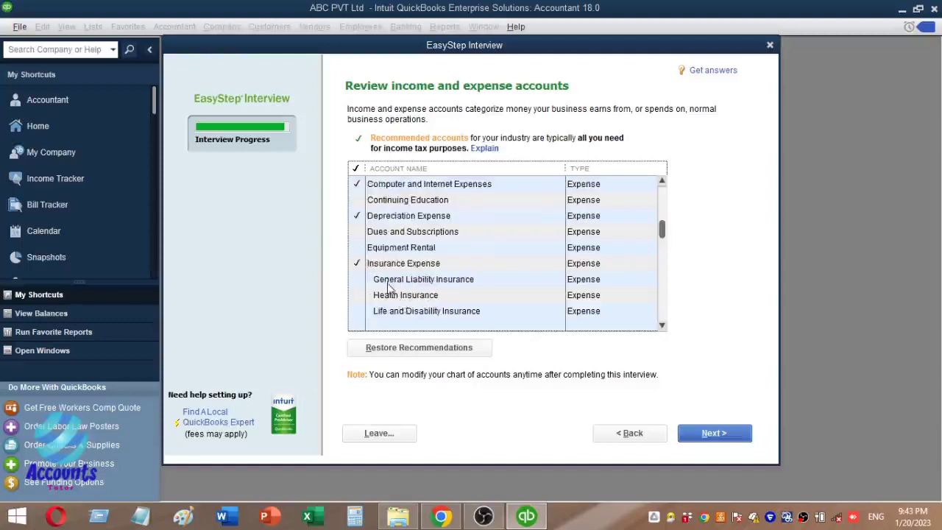
scroll(389, 294, "down", 7)
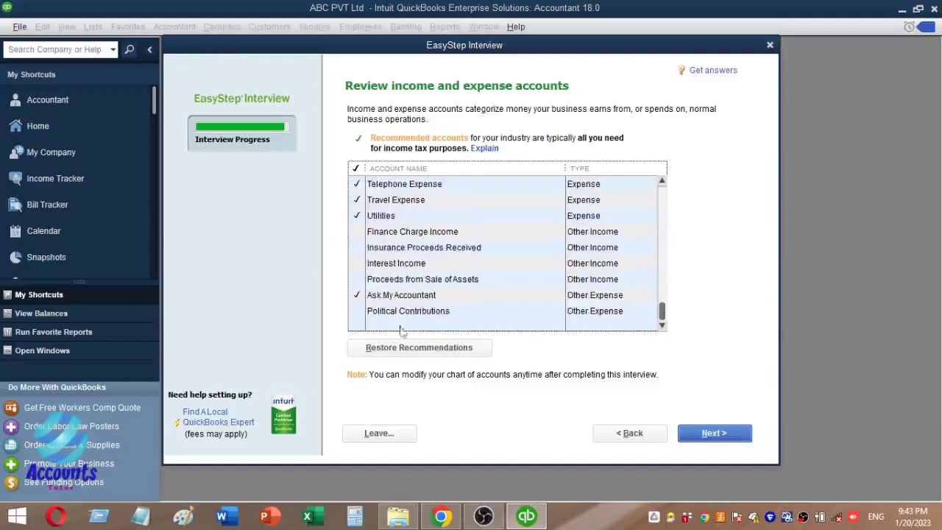
left_click(707, 440)
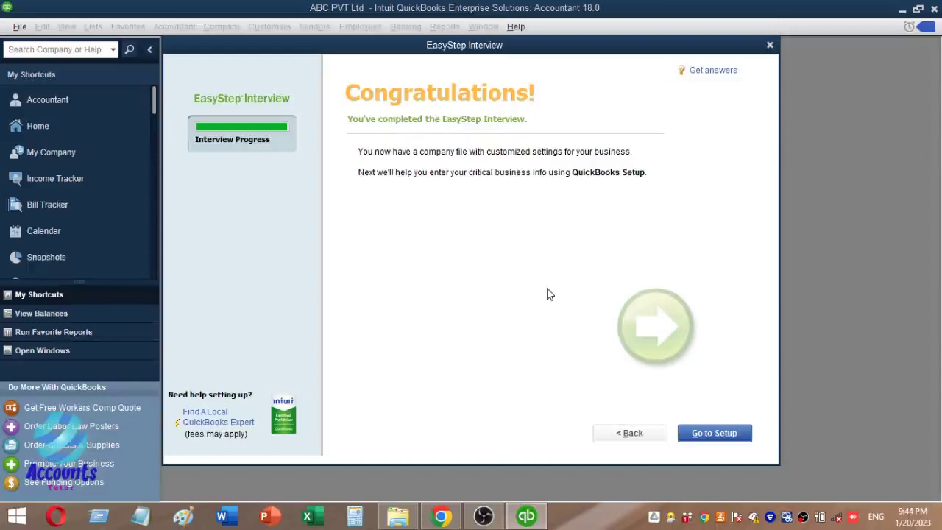
left_click(727, 434)
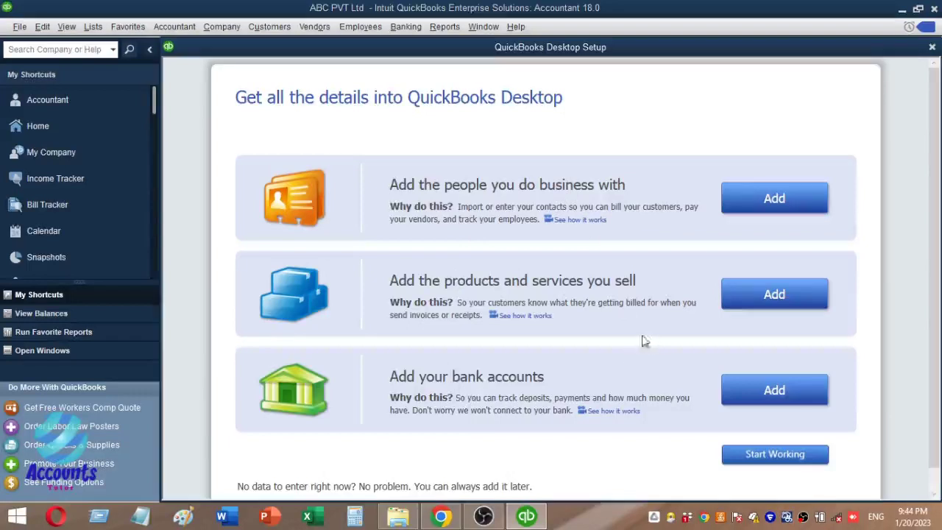
left_click(728, 454)
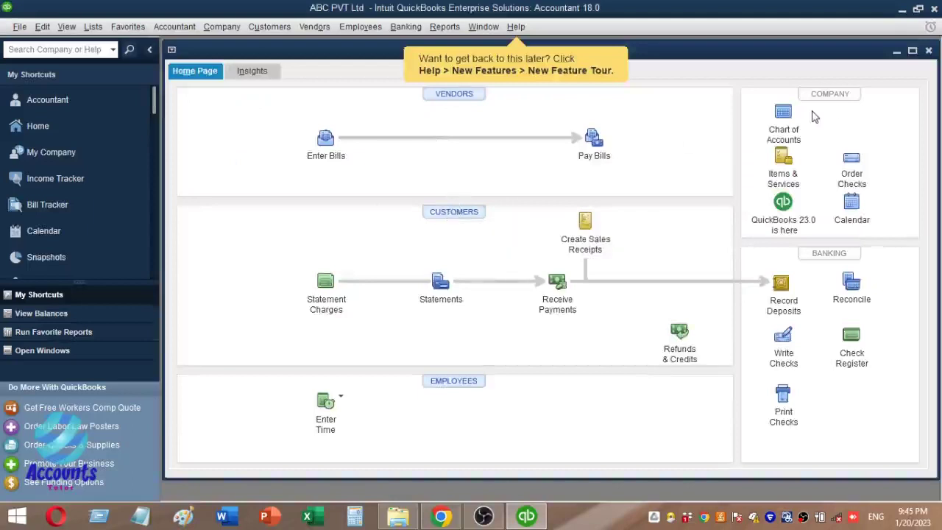
View the Chart of Accounts and the Enter Bills form from the home page, closing each one
left_click(782, 112)
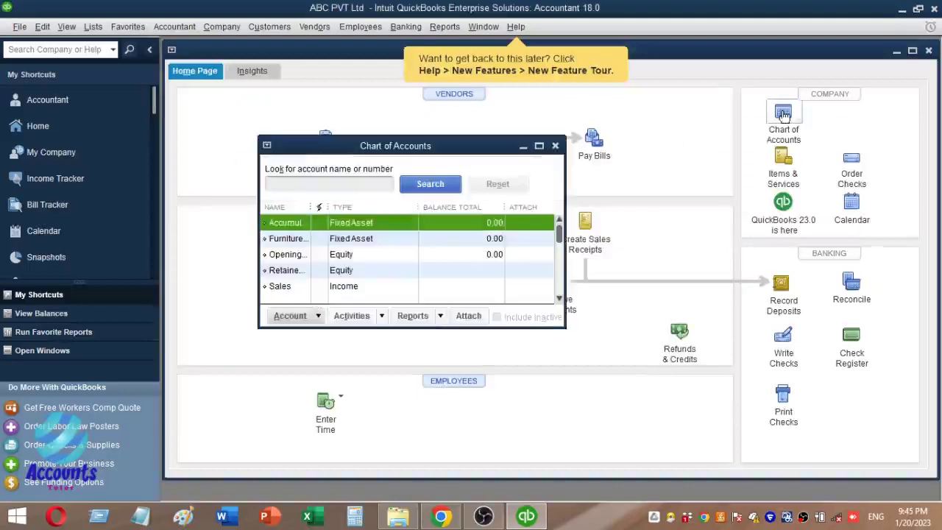
left_click(555, 146)
left_click(323, 148)
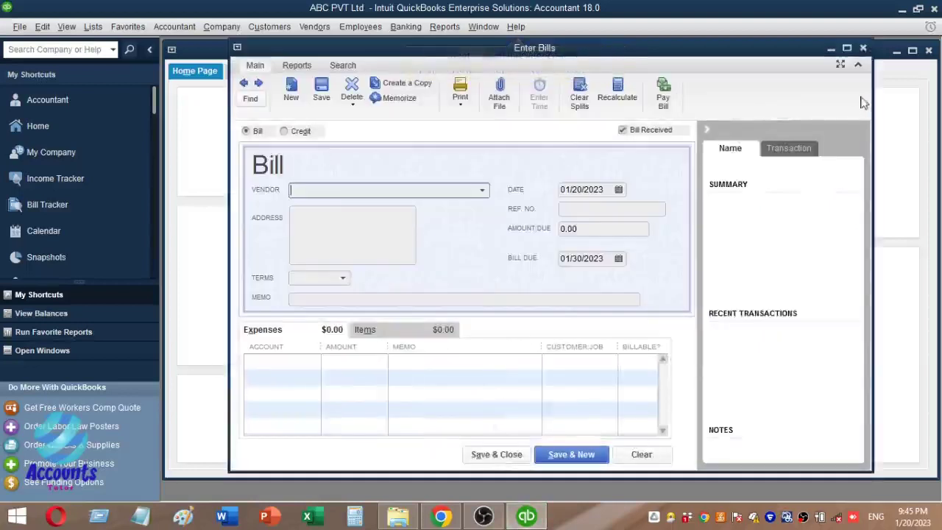
left_click(862, 49)
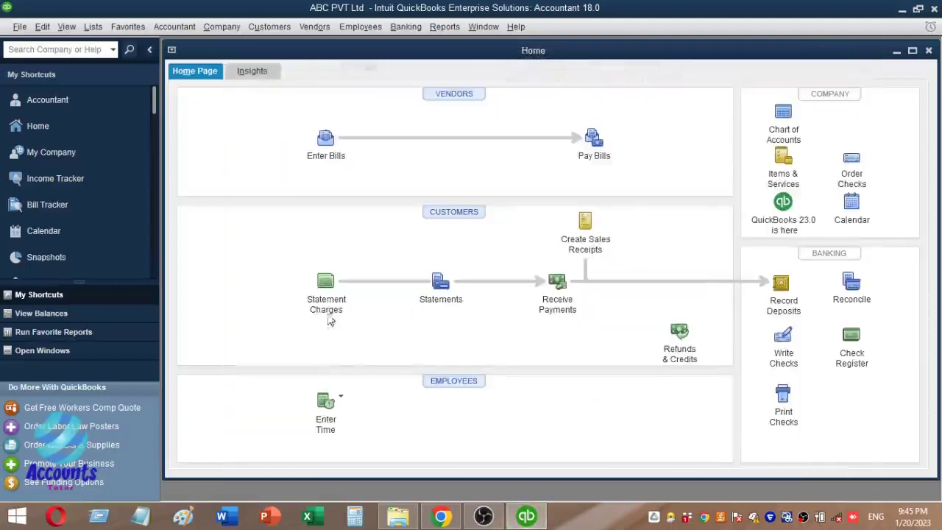